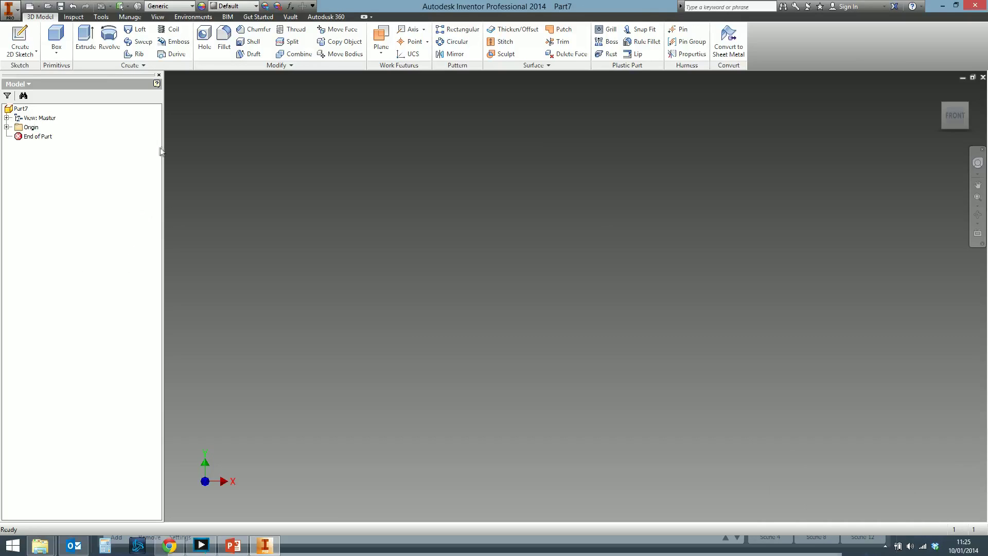
Step: Narrow the Model browser for a wider view and begin a new 2D sketch
{"action": "left_click_drag", "start_coordinate": [162, 150], "coordinate": [100, 159]}
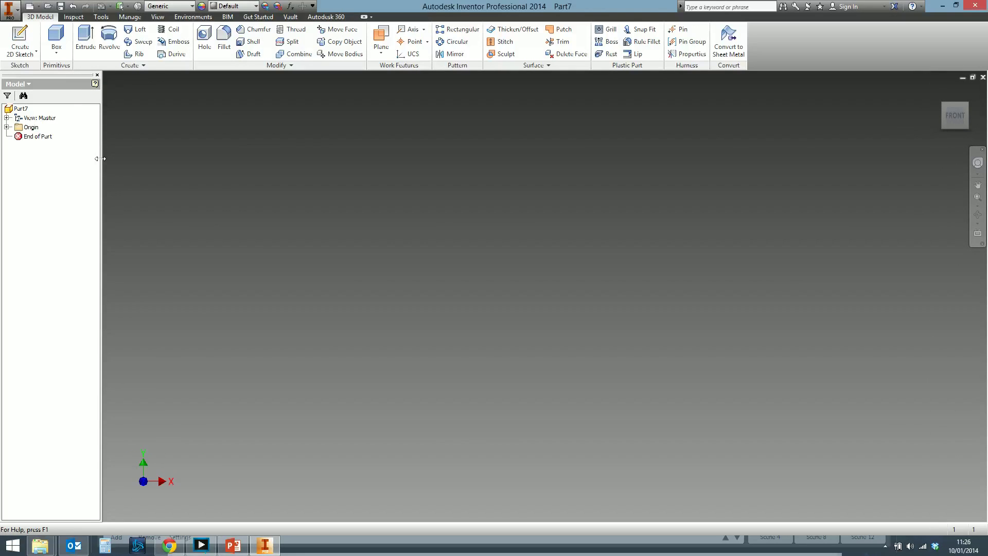
{"action": "left_click", "coordinate": [29, 38]}
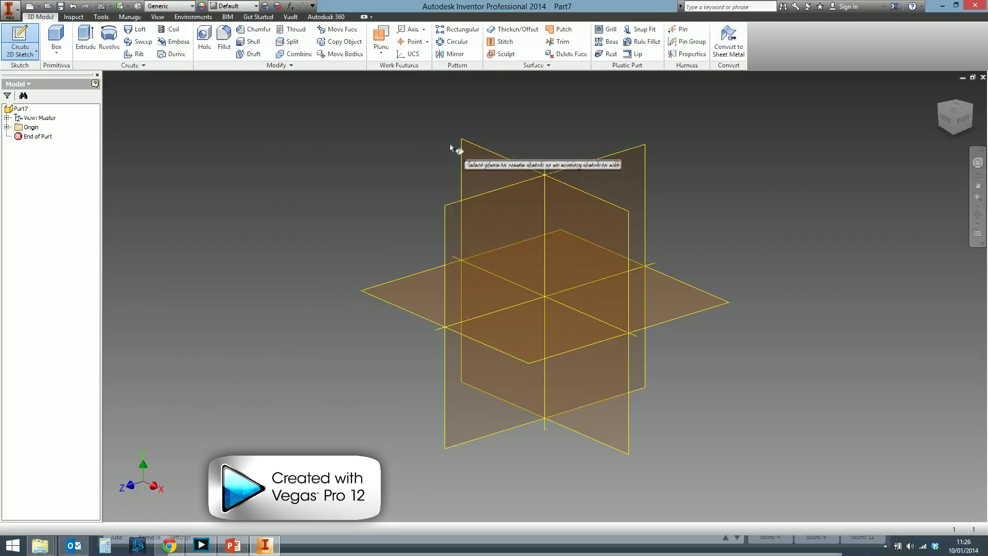
Step: Place Sketch1 on the vertical XY origin plane, viewed face-on
{"action": "left_click", "coordinate": [483, 155]}
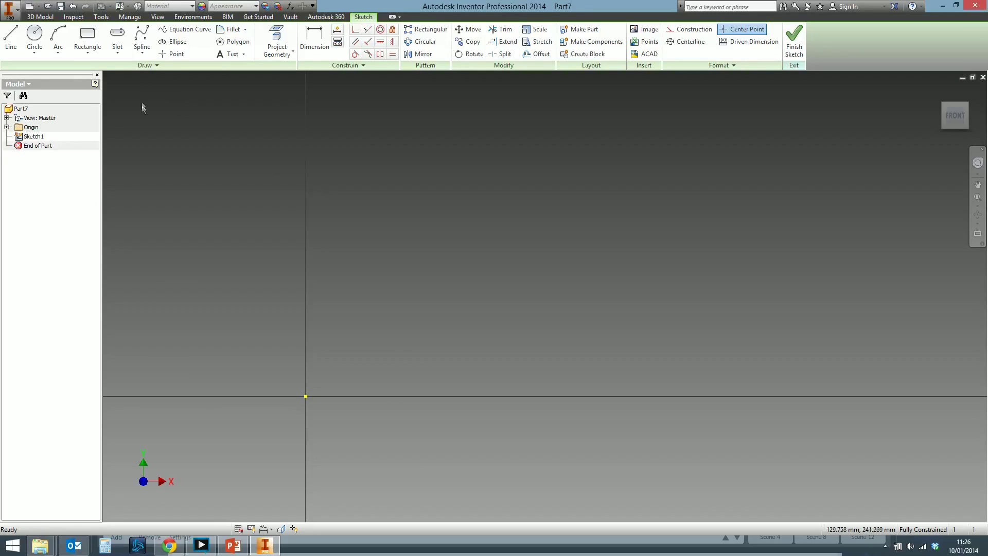
Step: Draw a rectangle from the sketch origin and resize it from its upper-right corner
{"action": "left_click", "coordinate": [87, 35]}
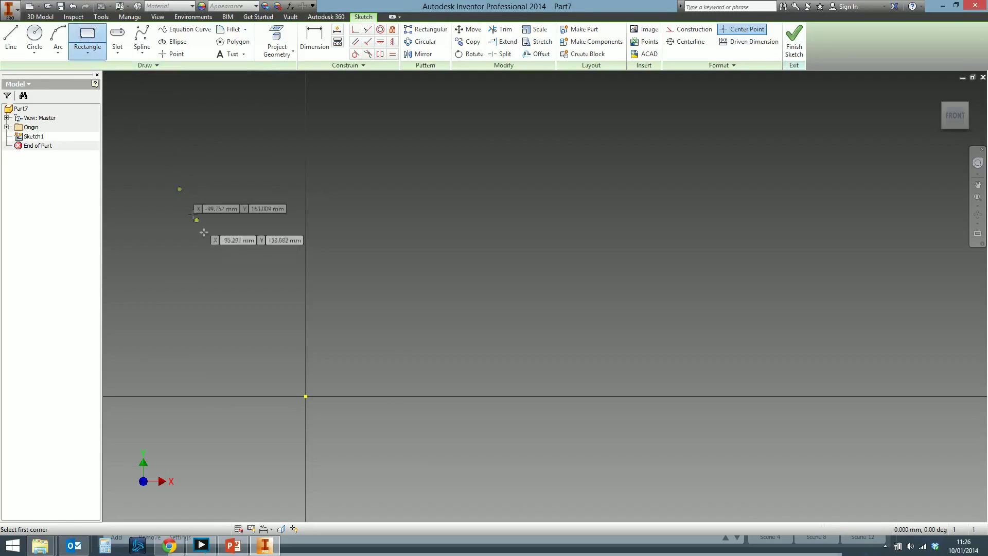
{"action": "left_click", "coordinate": [306, 397]}
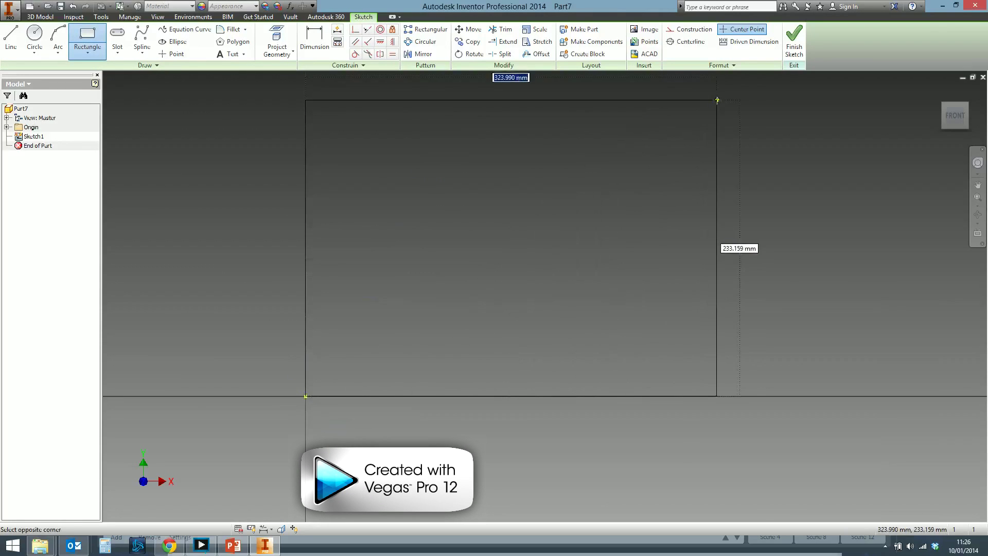
{"action": "left_click", "coordinate": [717, 99]}
{"action": "middle_click_drag", "start_coordinate": [523, 291], "coordinate": [435, 372]}
{"action": "right_click", "coordinate": [434, 371]}
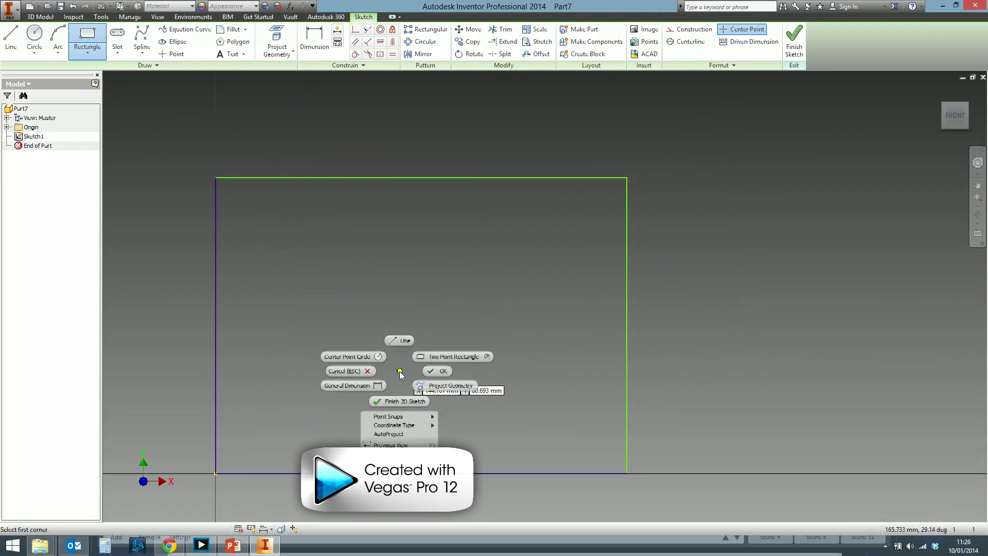
{"action": "left_click", "coordinate": [432, 373]}
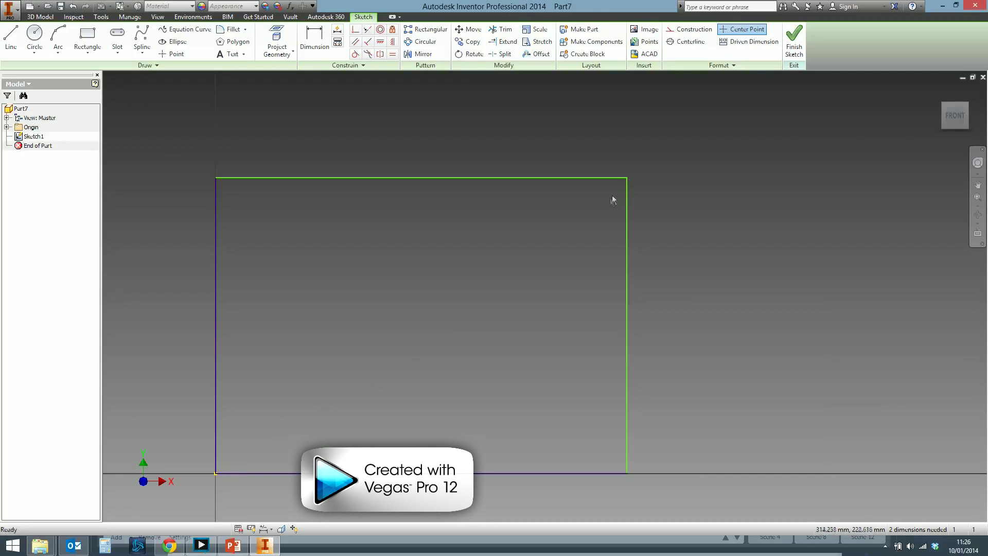
{"action": "left_click_drag", "start_coordinate": [629, 179], "coordinate": [674, 137]}
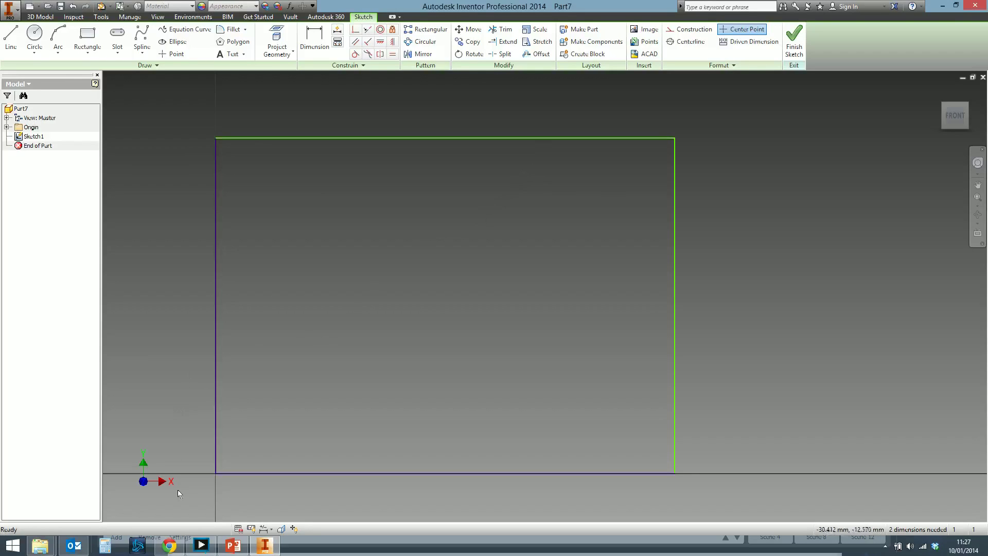
Step: Delete the rectangle's top, right and bottom lines, leaving the left edge
{"action": "middle_click_drag", "start_coordinate": [276, 433], "coordinate": [351, 391]}
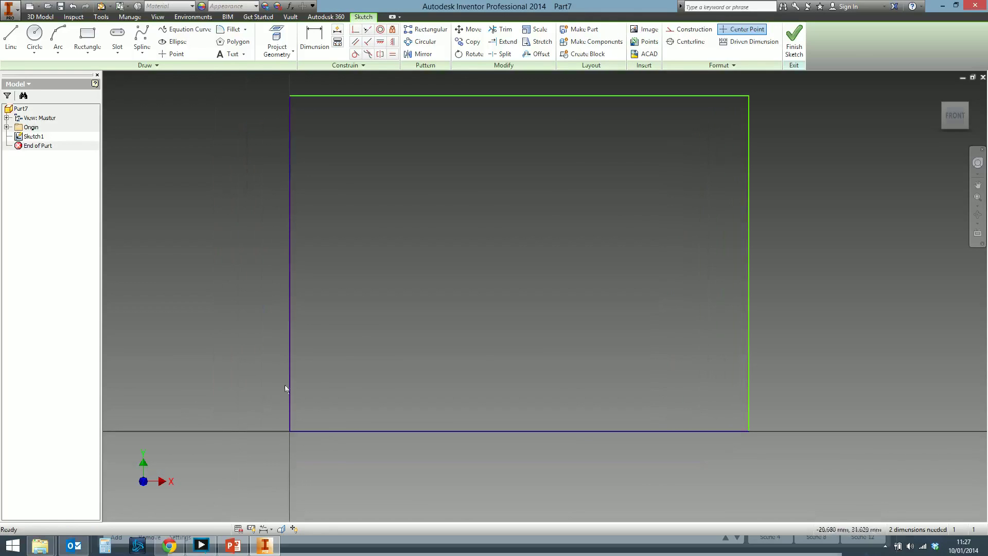
{"action": "mouse_move", "coordinate": [831, 468]}
{"action": "left_mouse_down"}
{"action": "mouse_move", "coordinate": [614, 315]}
{"action": "mouse_move", "coordinate": [462, 94]}
{"action": "mouse_move", "coordinate": [266, 258]}
{"action": "left_mouse_up"}
{"action": "key", "text": "Delete"}
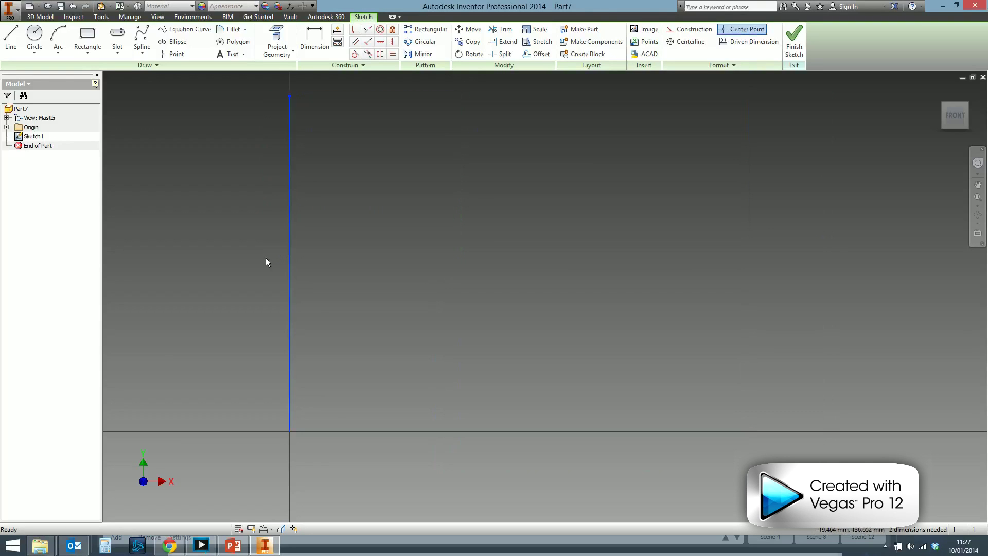
Step: Delete the last line, centre the view on the origin, and inspect the Origin's Y Axis
{"action": "key", "text": "Delete"}
{"action": "key", "text": "F6"}
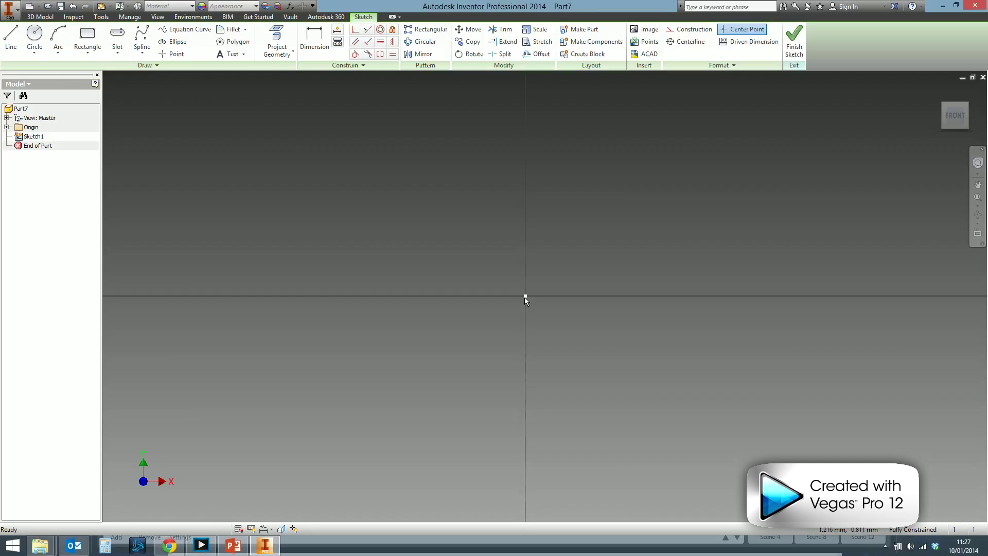
{"action": "left_click", "coordinate": [7, 127]}
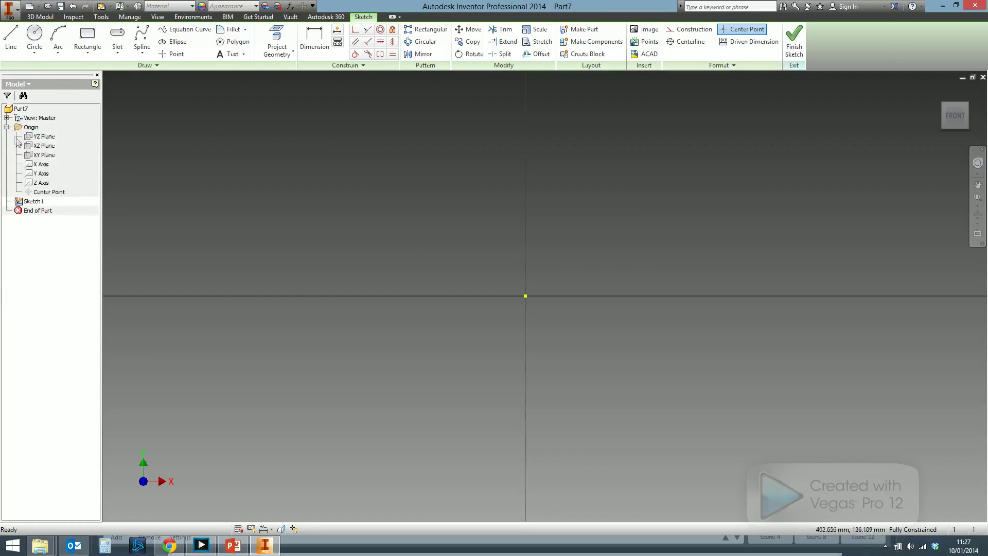
{"action": "left_click", "coordinate": [44, 175]}
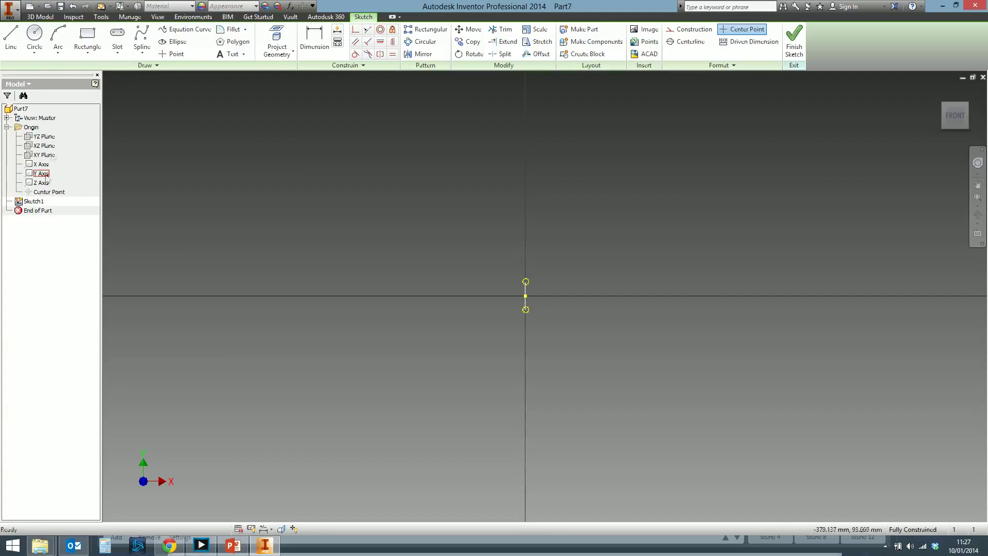
{"action": "left_click", "coordinate": [418, 234]}
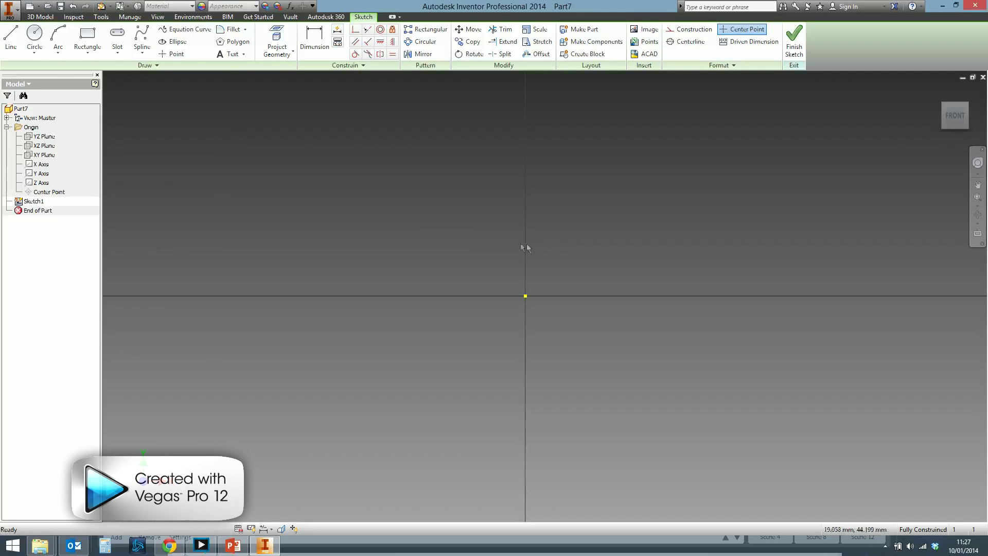
{"action": "left_click", "coordinate": [89, 47]}
{"action": "left_click", "coordinate": [327, 138]}
{"action": "left_click", "coordinate": [757, 464]}
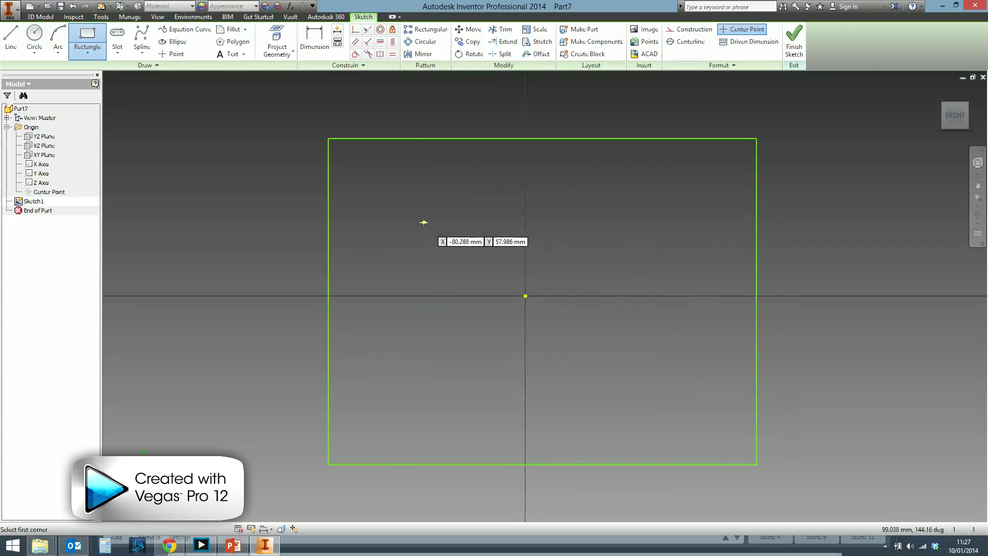
{"action": "right_click", "coordinate": [441, 220]}
{"action": "key", "text": "Escape"}
{"action": "mouse_move", "coordinate": [328, 138]}
{"action": "left_mouse_down"}
{"action": "mouse_move", "coordinate": [384, 233]}
{"action": "mouse_move", "coordinate": [264, 126]}
{"action": "mouse_move", "coordinate": [355, 178]}
{"action": "mouse_move", "coordinate": [311, 143]}
{"action": "left_mouse_up"}
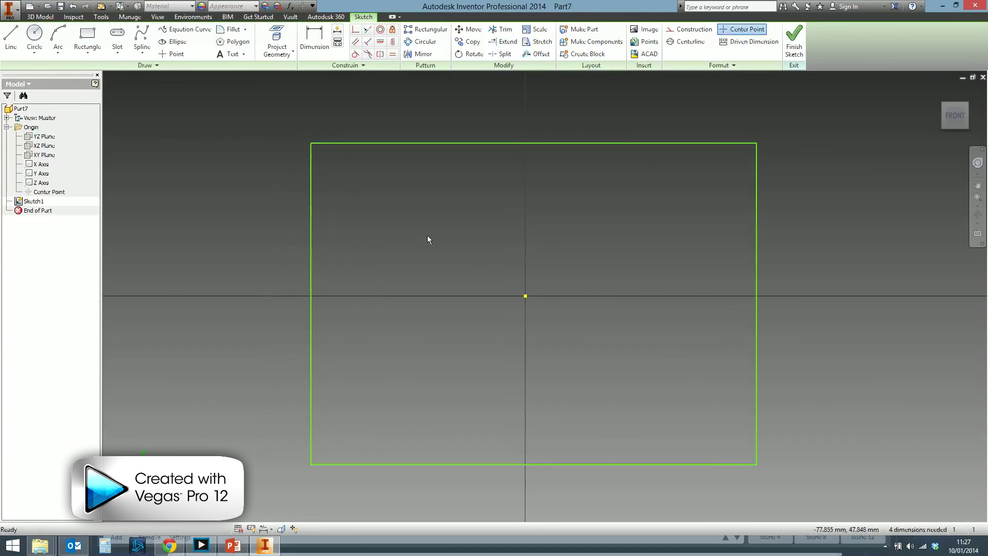
{"action": "left_click", "coordinate": [380, 42]}
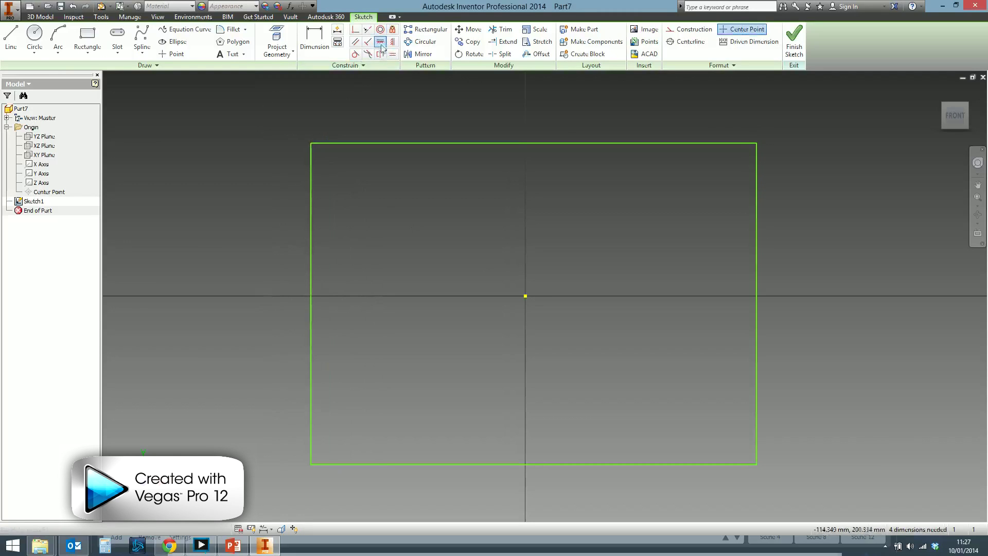
{"action": "left_click", "coordinate": [312, 304]}
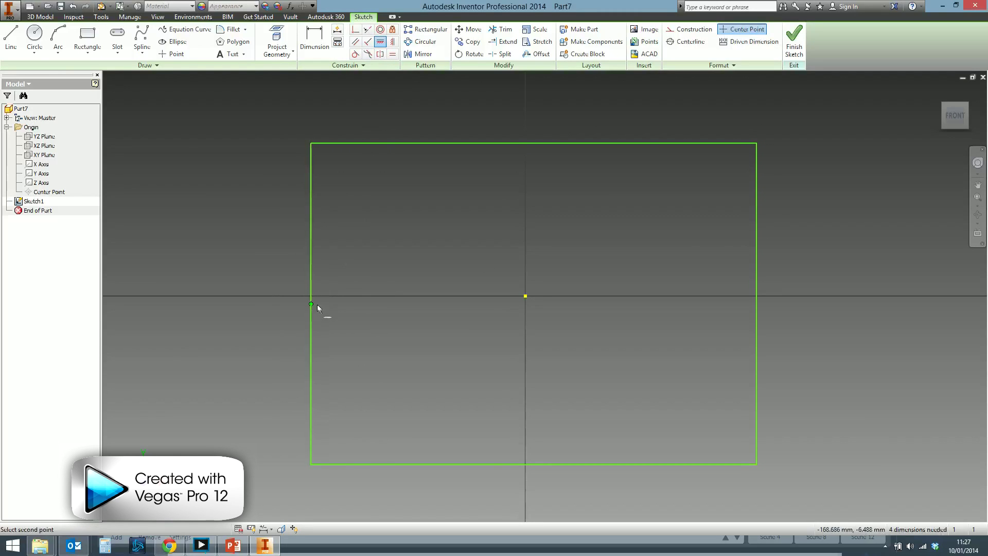
{"action": "left_click", "coordinate": [525, 296]}
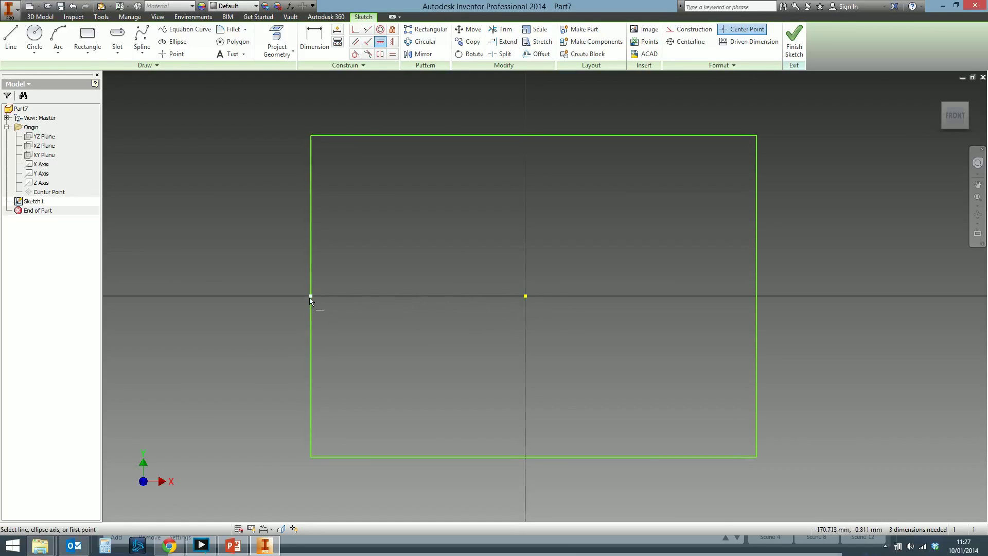
{"action": "left_click", "coordinate": [392, 42]}
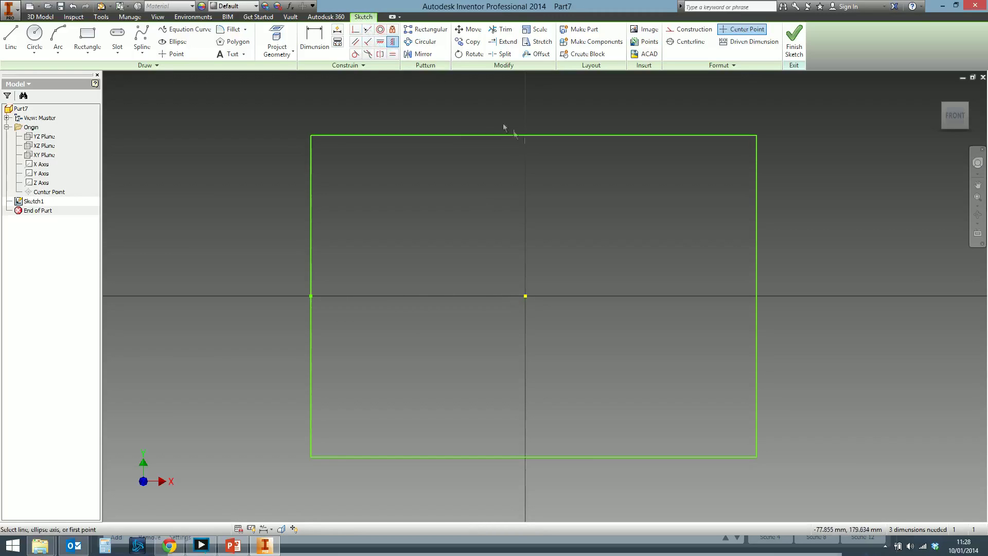
{"action": "left_click", "coordinate": [535, 136]}
{"action": "left_click", "coordinate": [525, 296]}
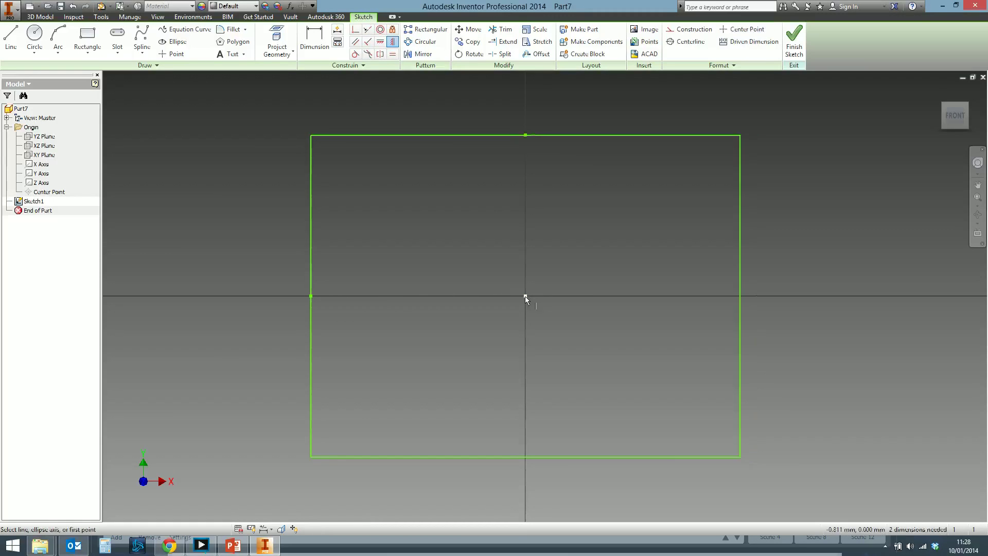
{"action": "right_click", "coordinate": [447, 257]}
{"action": "left_click", "coordinate": [488, 257]}
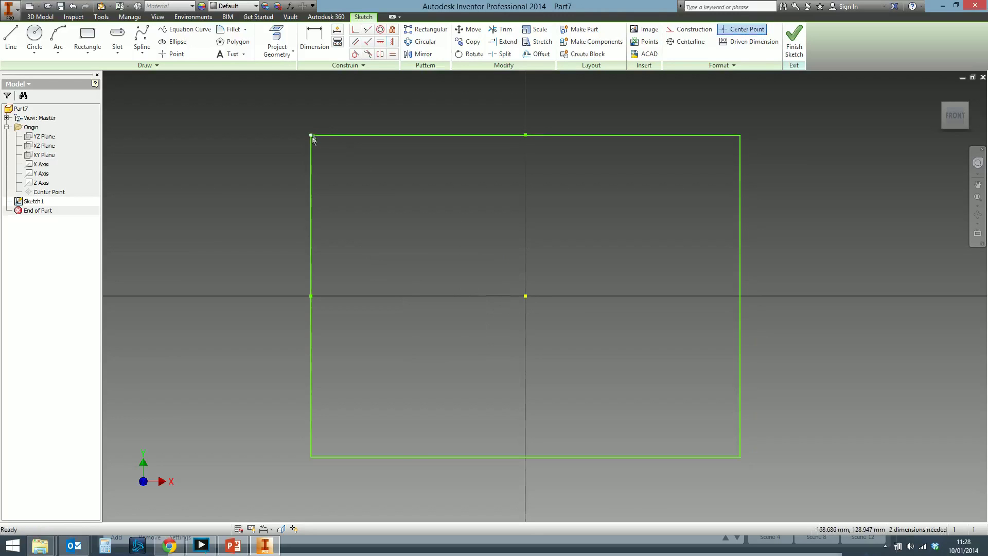
{"action": "left_click_drag", "start_coordinate": [311, 136], "coordinate": [324, 111]}
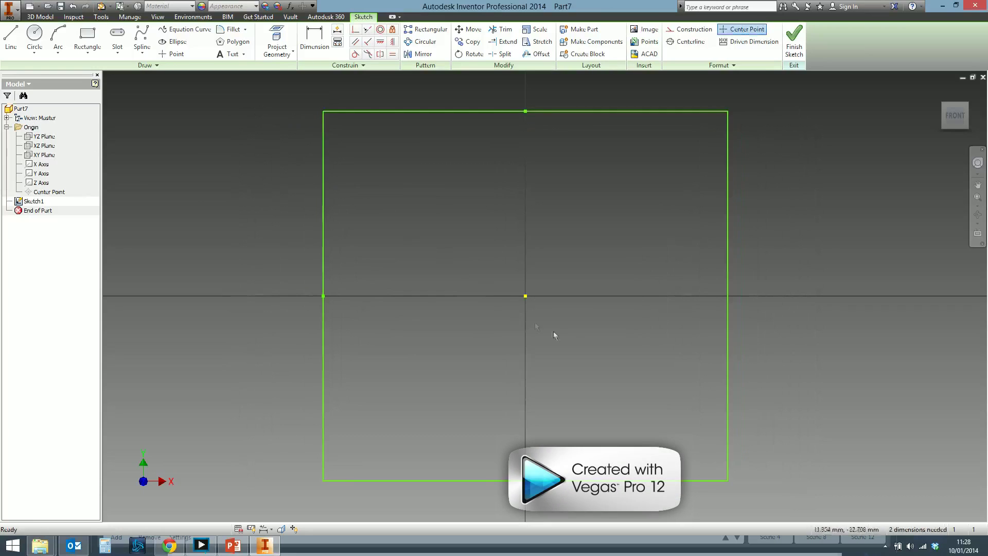
{"action": "left_click_drag", "start_coordinate": [746, 494], "coordinate": [648, 107]}
{"action": "key", "text": "Delete"}
{"action": "left_click_drag", "start_coordinate": [366, 92], "coordinate": [270, 416]}
{"action": "key", "text": "Delete"}
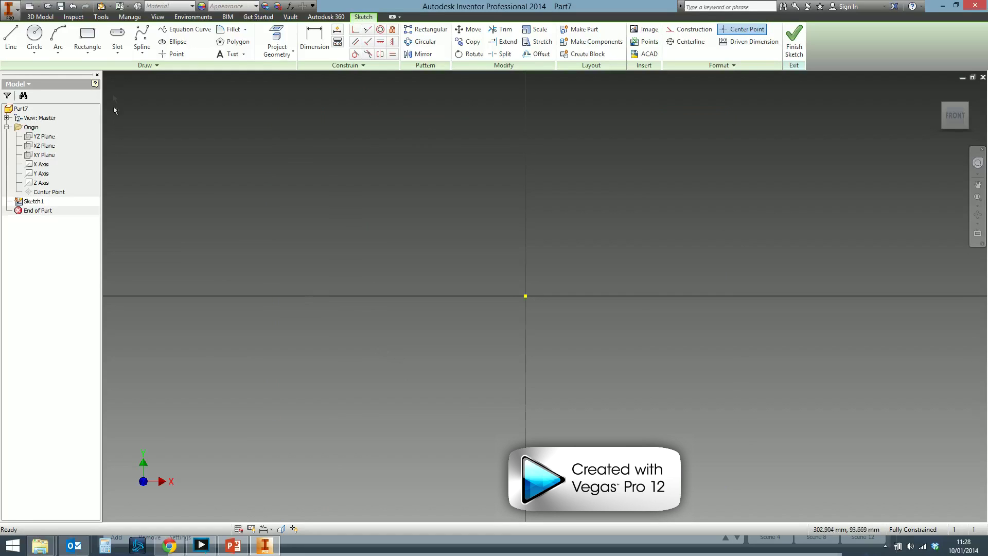
Step: Draw a two-point centre rectangle centred on the origin and resize it from its top-left corner
{"action": "left_click", "coordinate": [95, 52]}
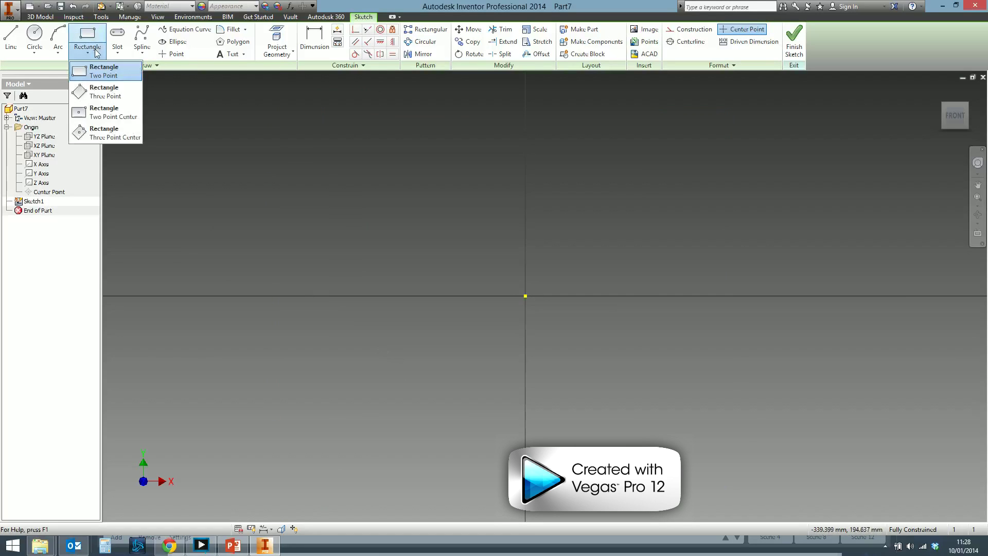
{"action": "left_click", "coordinate": [109, 117]}
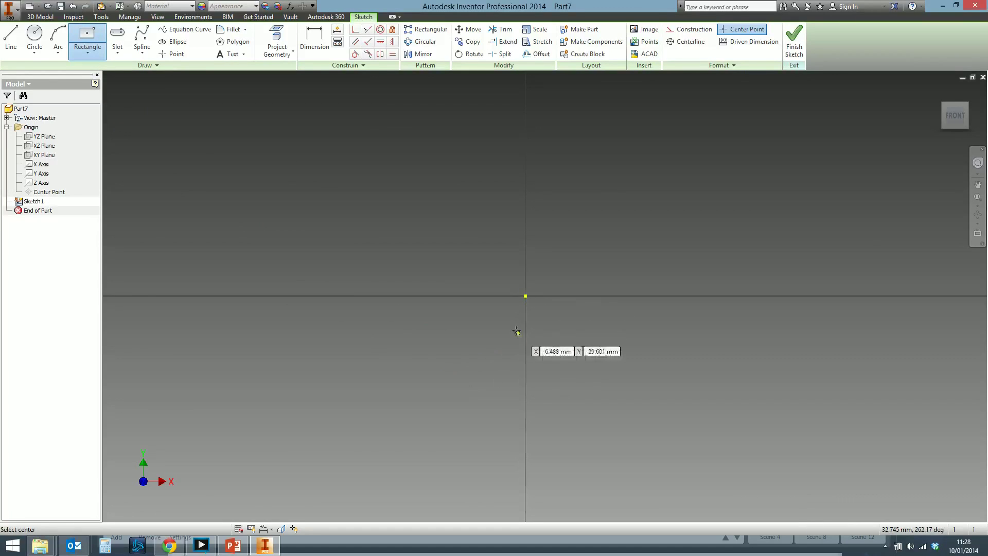
{"action": "left_click", "coordinate": [525, 296]}
{"action": "left_click", "coordinate": [295, 133]}
{"action": "right_click", "coordinate": [357, 221]}
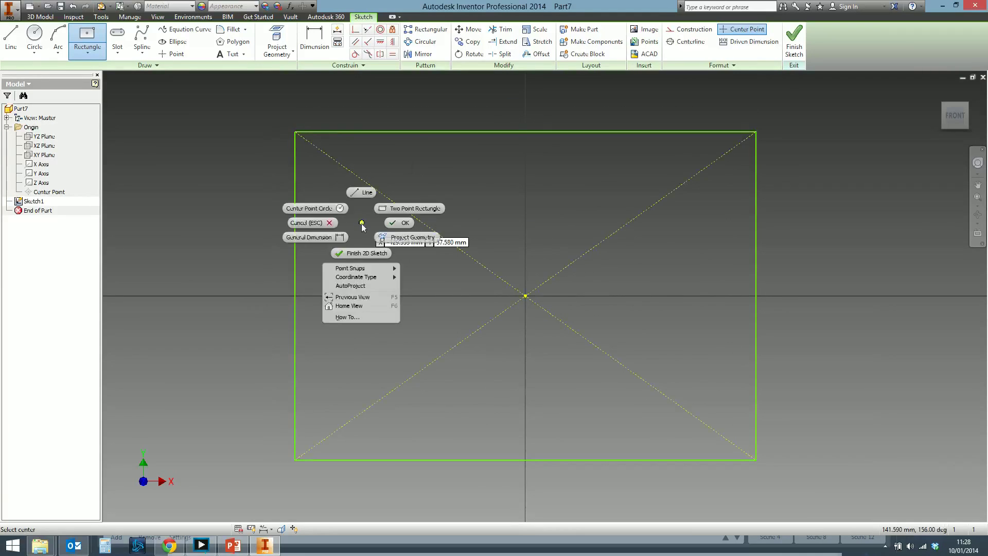
{"action": "left_click", "coordinate": [404, 220]}
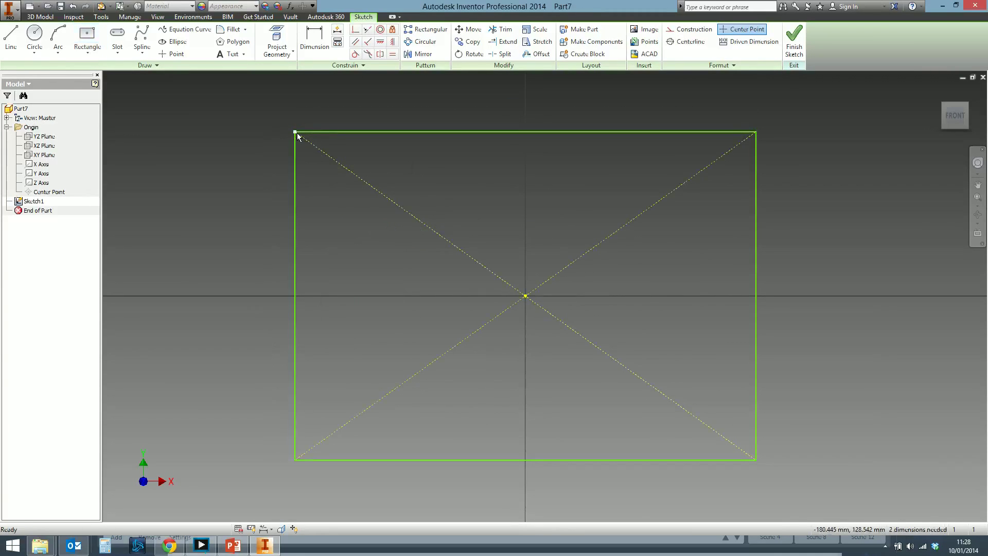
{"action": "left_click_drag", "start_coordinate": [295, 133], "coordinate": [264, 133]}
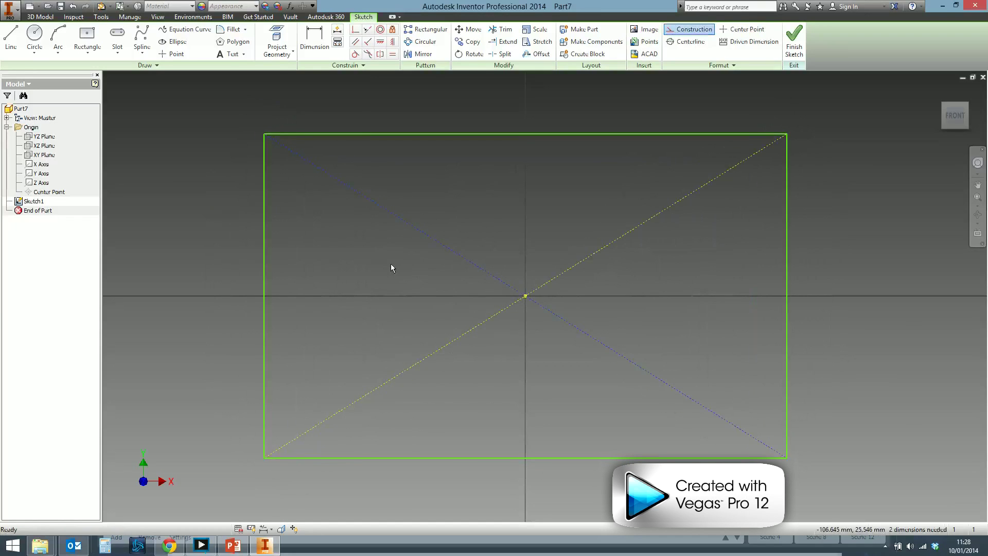
Step: Start a circle at the sketch centre, cancel it, and begin dimensioning
{"action": "left_click", "coordinate": [35, 37]}
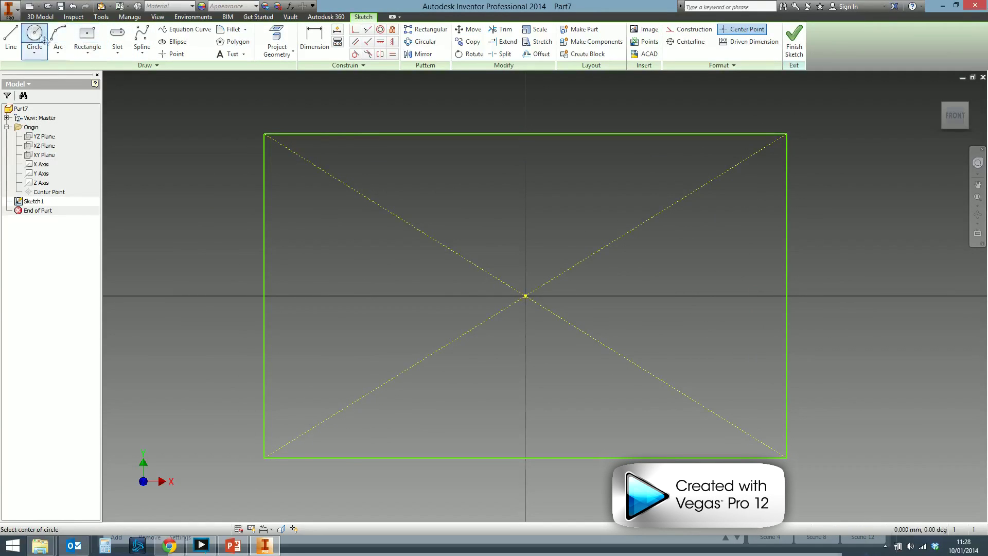
{"action": "left_click", "coordinate": [525, 296]}
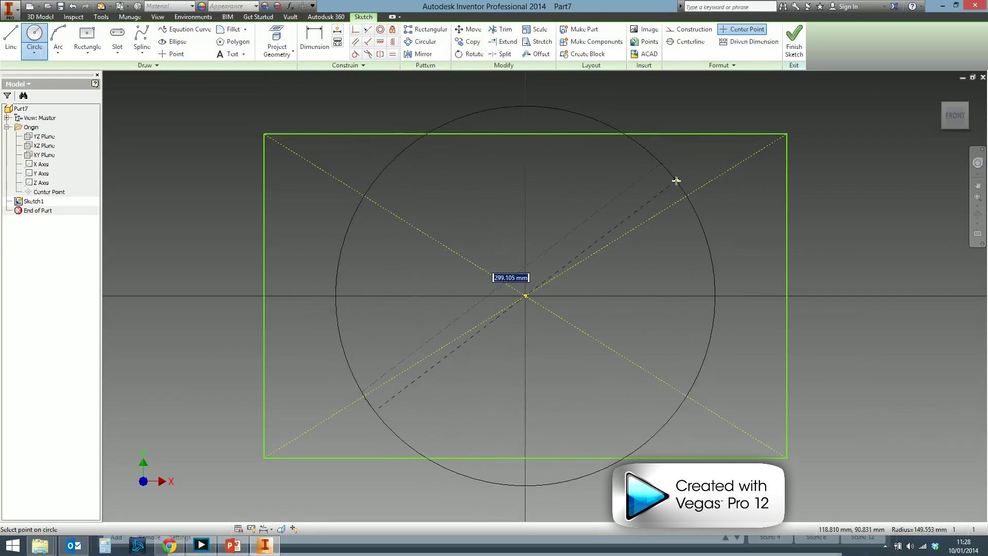
{"action": "key", "text": "Escape"}
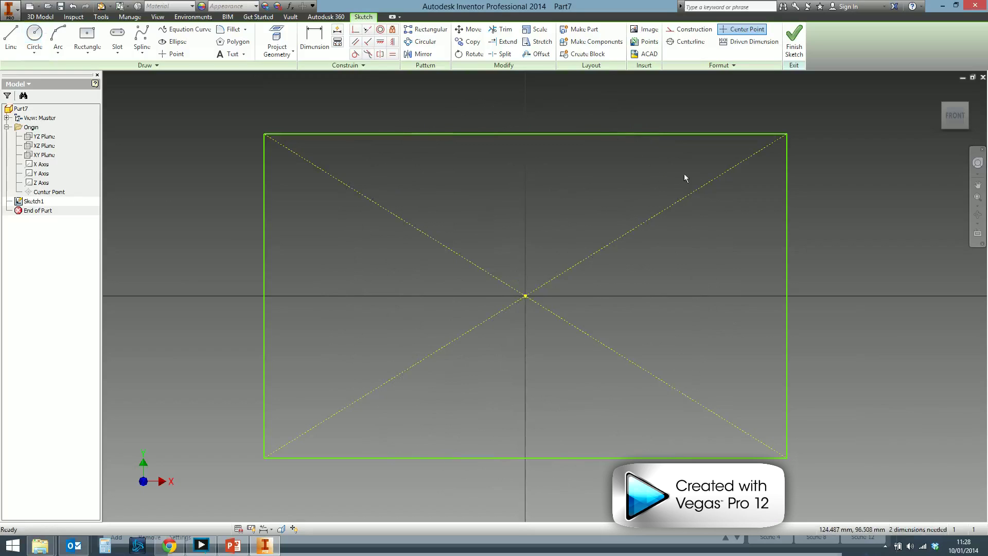
{"action": "left_click", "coordinate": [315, 39]}
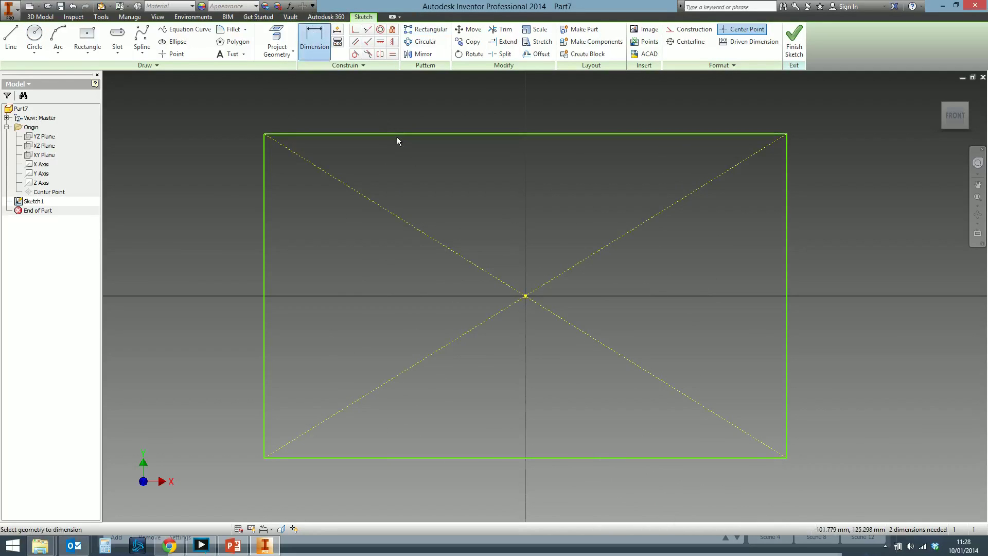
Step: Dimension the top edge as a 400 width named Width
{"action": "left_click", "coordinate": [396, 134]}
{"action": "scroll", "coordinate": [510, 196], "scroll_direction": "down", "scroll_amount": 5}
{"action": "left_click", "coordinate": [509, 145]}
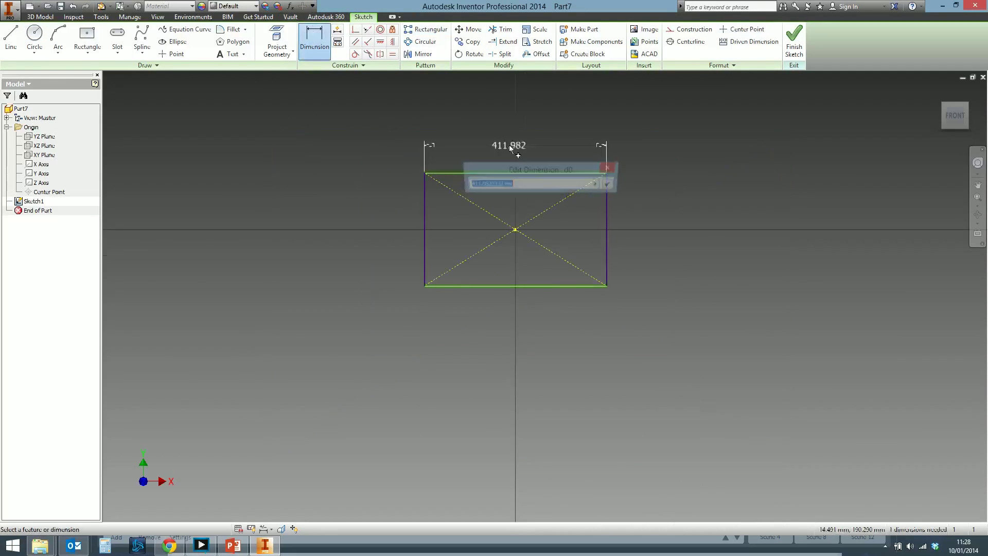
{"action": "type", "text": "Width"}
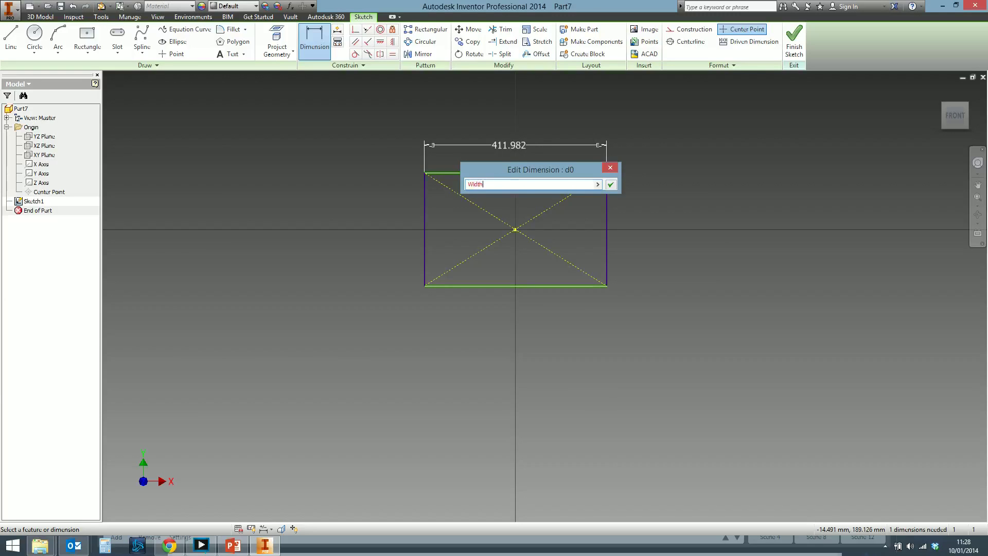
{"action": "type", "text": " 400"}
{"action": "key", "text": "Return"}
Step: Dimension the left edge as Length=Width/2, giving a 200 height
{"action": "left_click", "coordinate": [426, 214]}
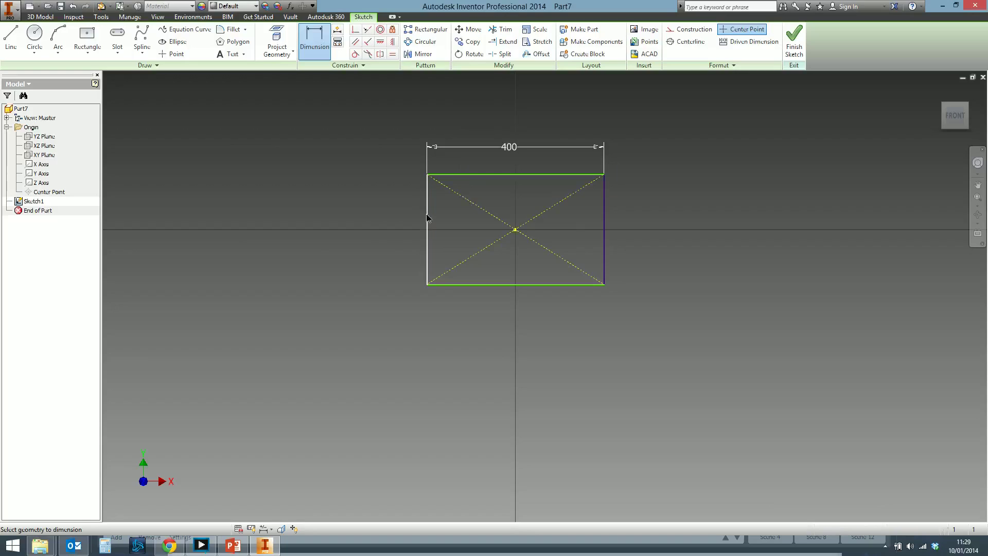
{"action": "left_click", "coordinate": [377, 232]}
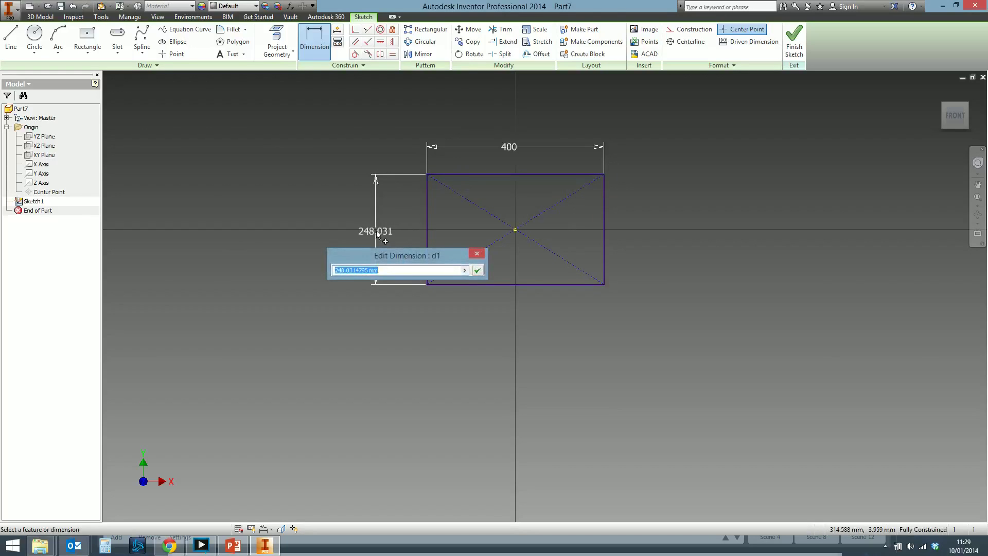
{"action": "type", "text": "Length="}
{"action": "left_click", "coordinate": [513, 148]}
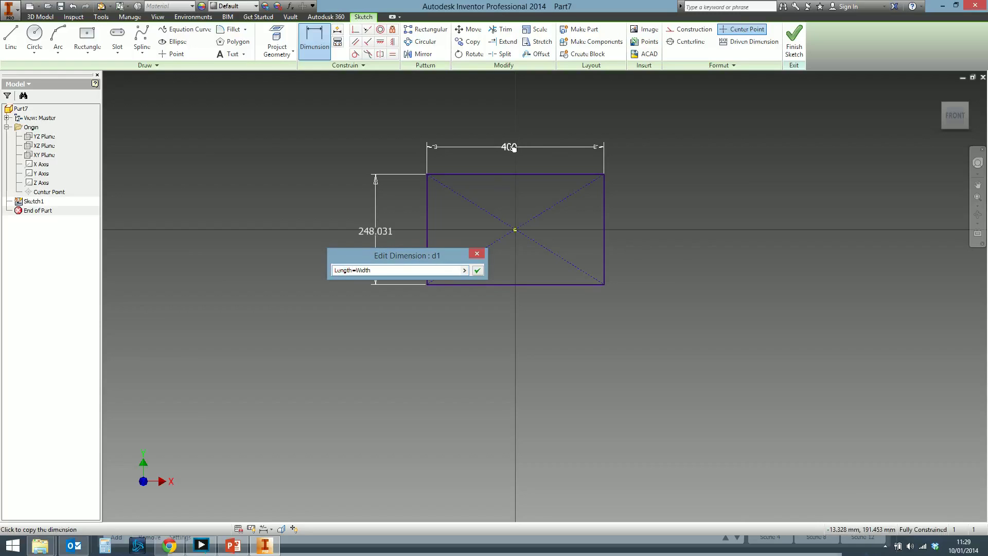
{"action": "type", "text": "/2"}
{"action": "key", "text": "Return"}
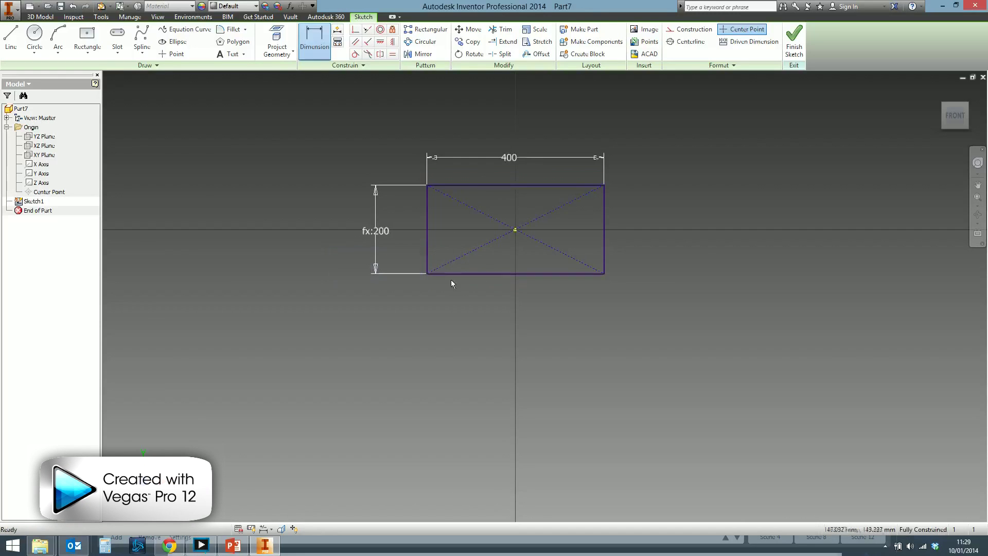
{"action": "key", "text": "Escape"}
{"action": "scroll", "coordinate": [463, 360], "scroll_direction": "up", "scroll_amount": 3}
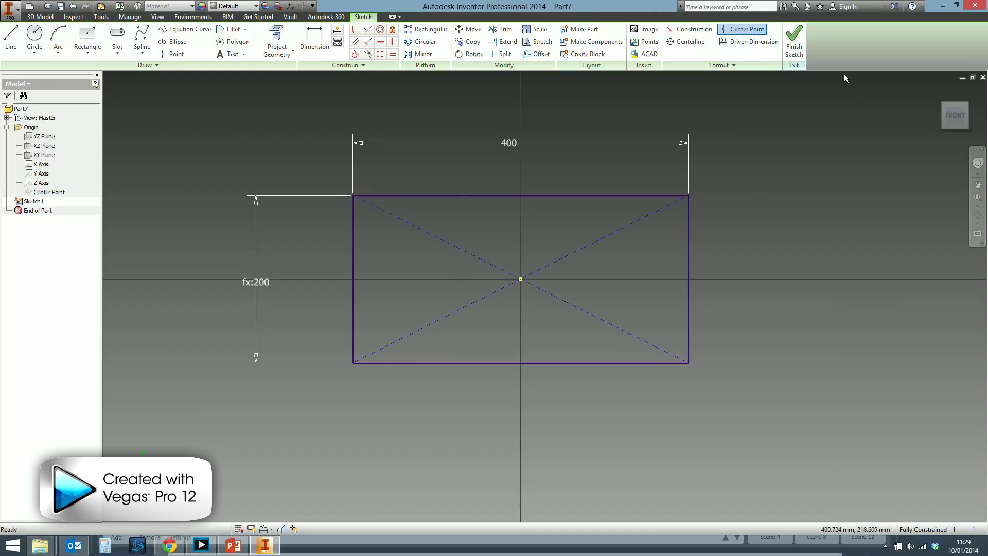
Step: Finish the sketch and extrude the 400 × 200 profile 20 mm symmetrically as a solid
{"action": "left_click", "coordinate": [794, 38]}
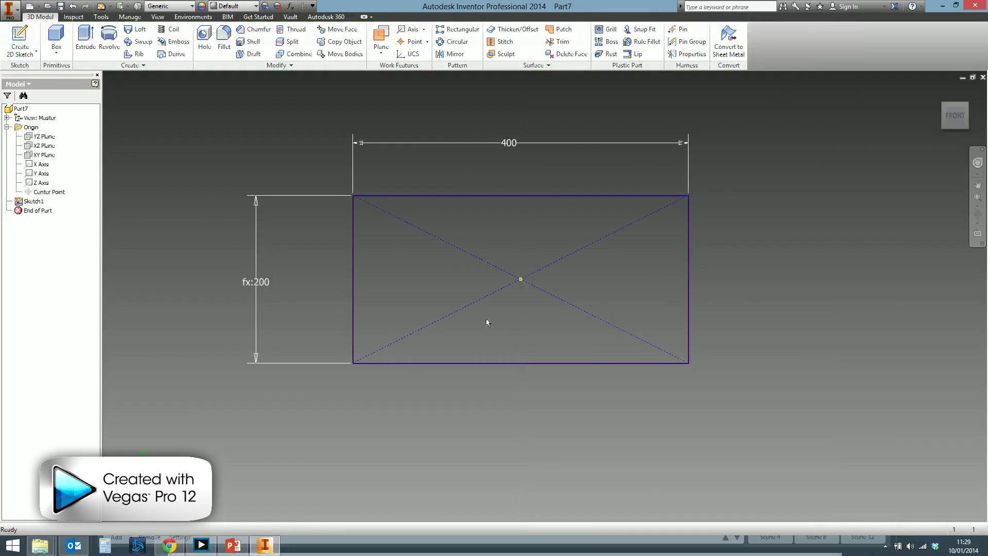
{"action": "mouse_move", "coordinate": [488, 323]}
{"action": "middle_mouse_down", "text": "shift"}
{"action": "mouse_move", "coordinate": [492, 232]}
{"action": "mouse_move", "coordinate": [515, 211]}
{"action": "middle_mouse_up", "text": "shift"}
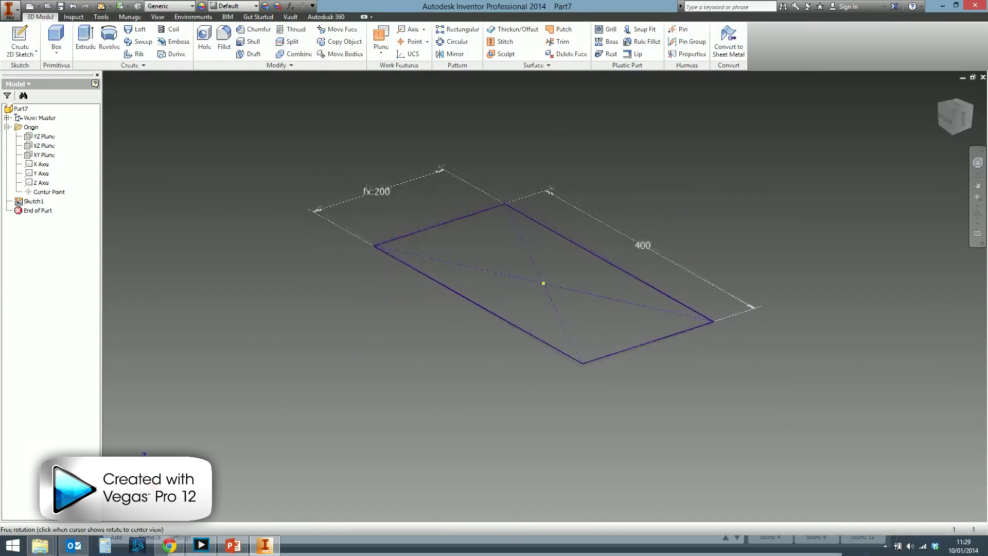
{"action": "left_click", "coordinate": [85, 39]}
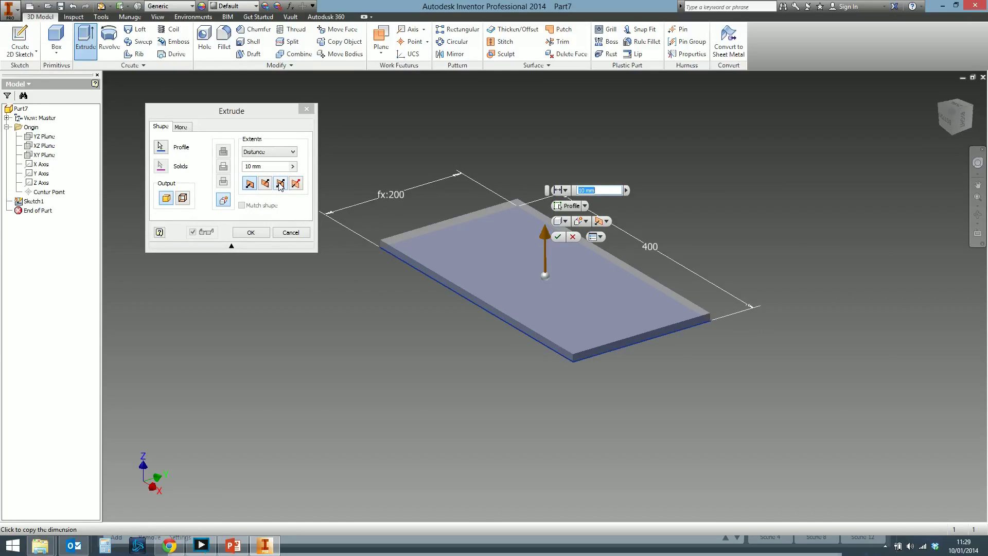
{"action": "double_click", "coordinate": [249, 166]}
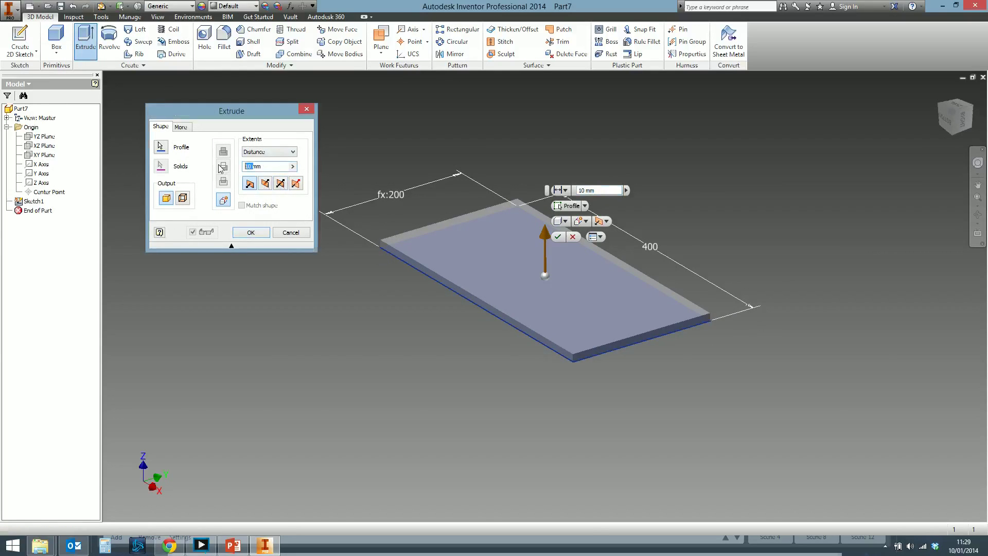
{"action": "type", "text": "2"}
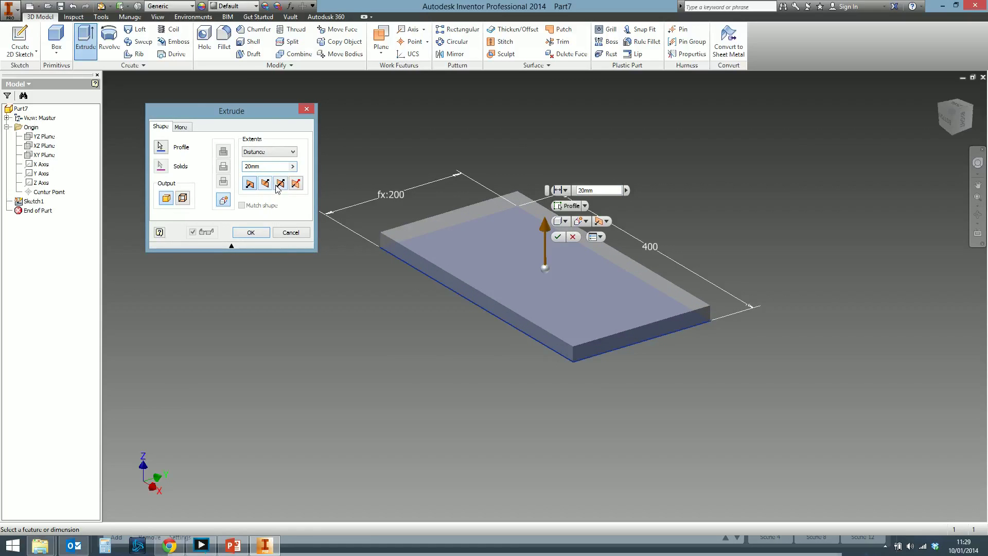
{"action": "left_click", "coordinate": [277, 187]}
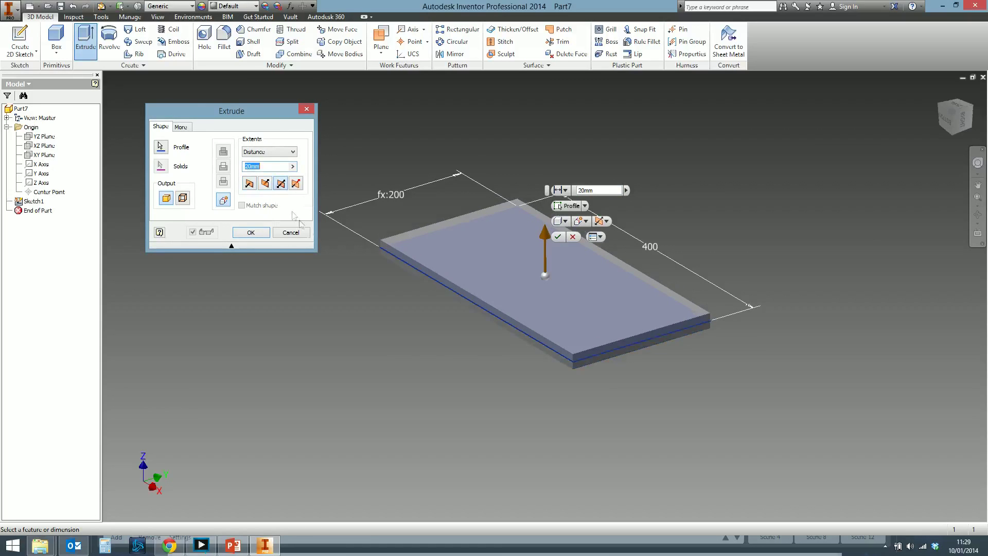
{"action": "left_click", "coordinate": [251, 233]}
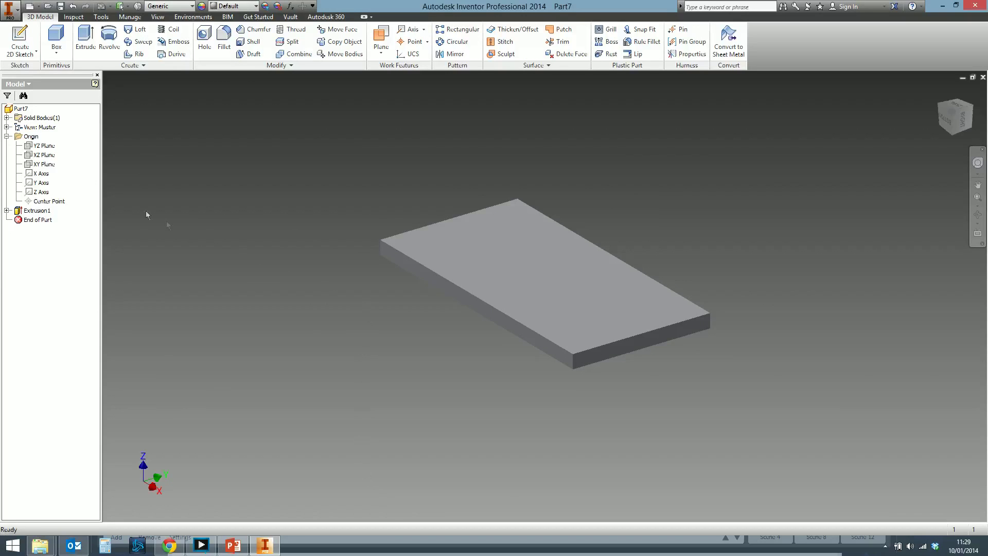
{"action": "left_click", "coordinate": [49, 147]}
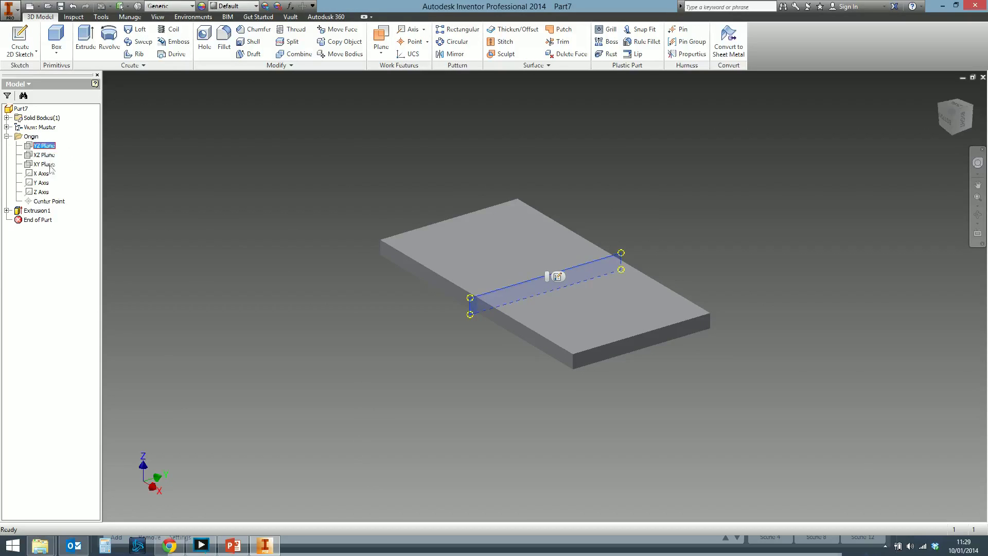
{"action": "left_click", "coordinate": [46, 155], "text": "ctrl"}
{"action": "left_click", "coordinate": [46, 164], "text": "ctrl"}
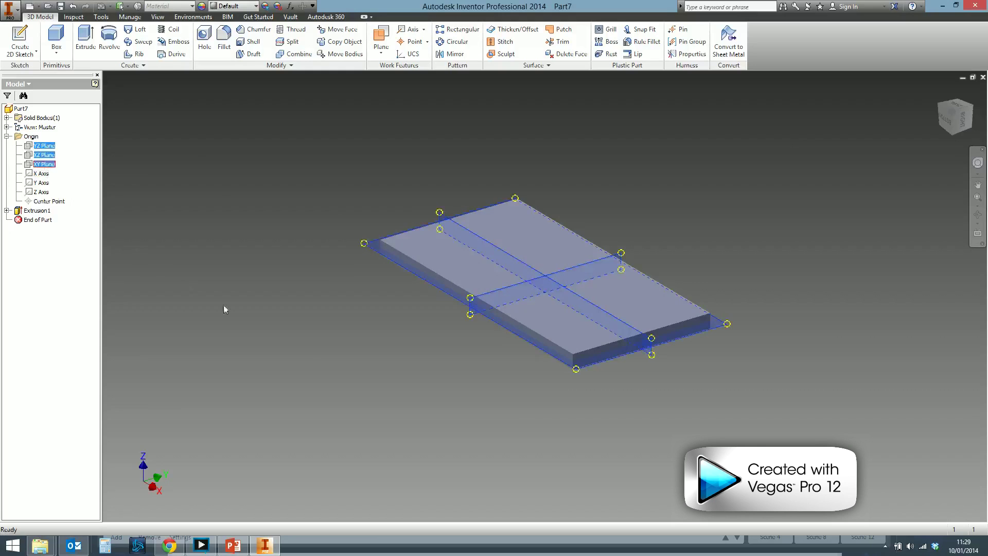
{"action": "scroll", "coordinate": [381, 356], "scroll_direction": "up", "scroll_amount": 5}
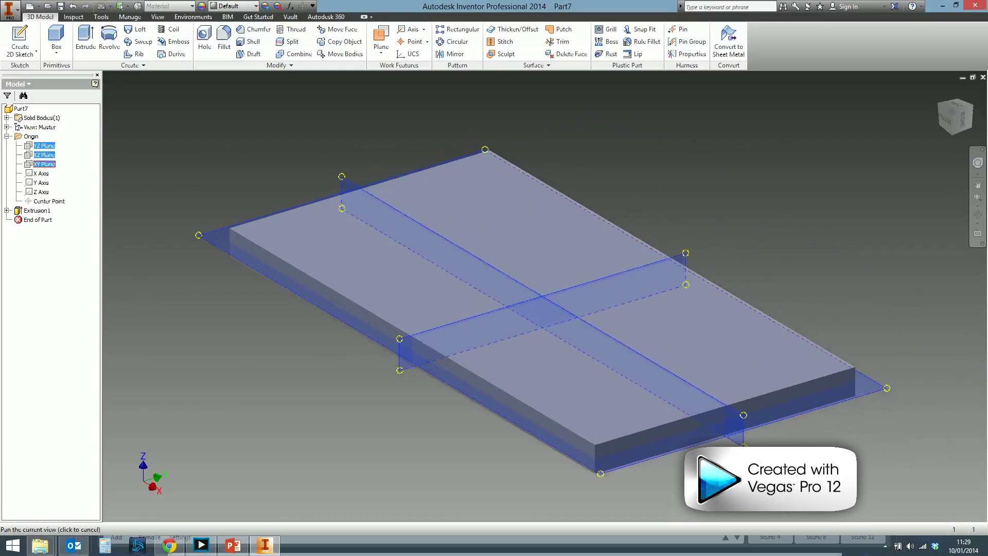
{"action": "middle_click_drag", "start_coordinate": [327, 347], "coordinate": [590, 295], "text": "shift"}
{"action": "scroll", "coordinate": [587, 303], "scroll_direction": "down", "scroll_amount": 3}
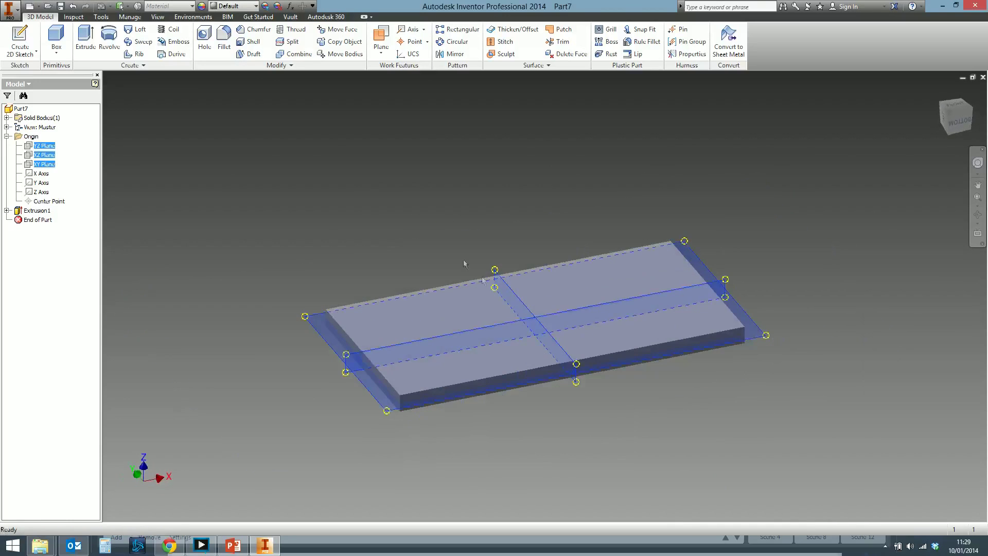
{"action": "left_click", "coordinate": [418, 223]}
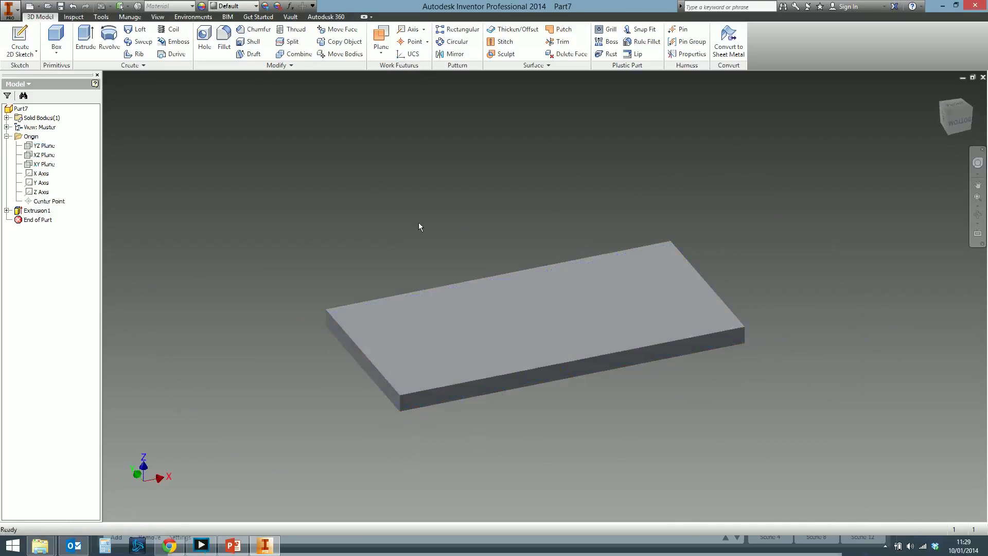
{"action": "left_click", "coordinate": [50, 157]}
{"action": "key", "text": "F4"}
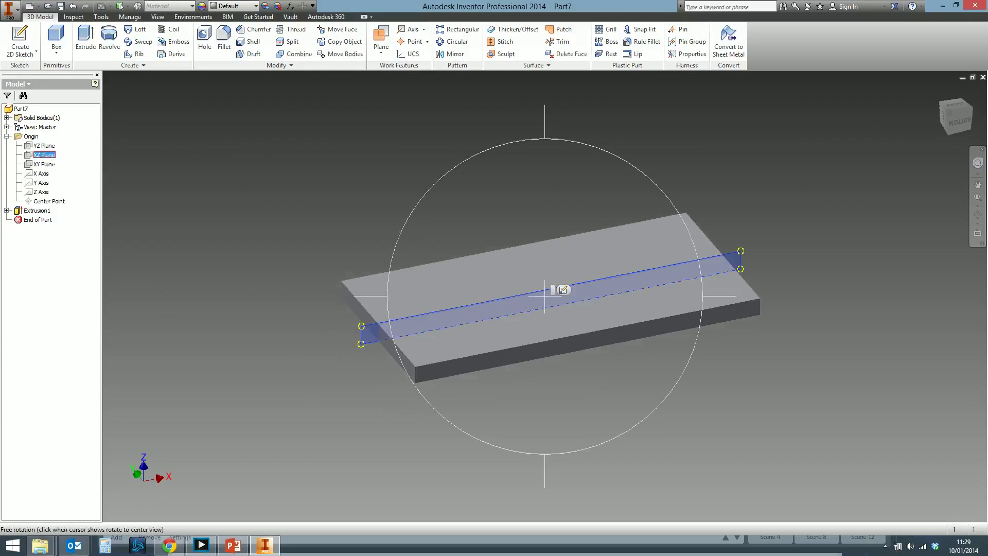
{"action": "left_click_drag", "start_coordinate": [545, 295], "coordinate": [613, 339]}
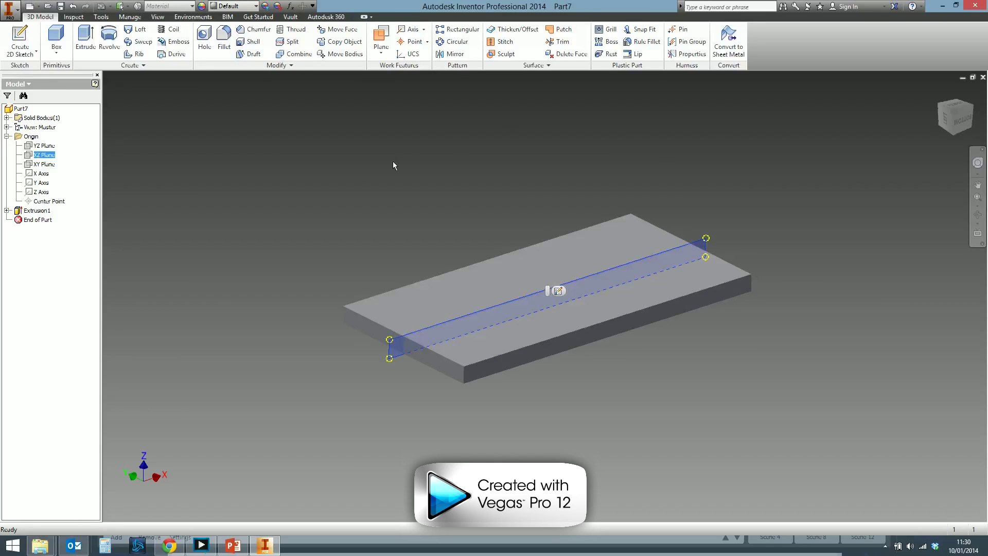
{"action": "left_click", "coordinate": [44, 146]}
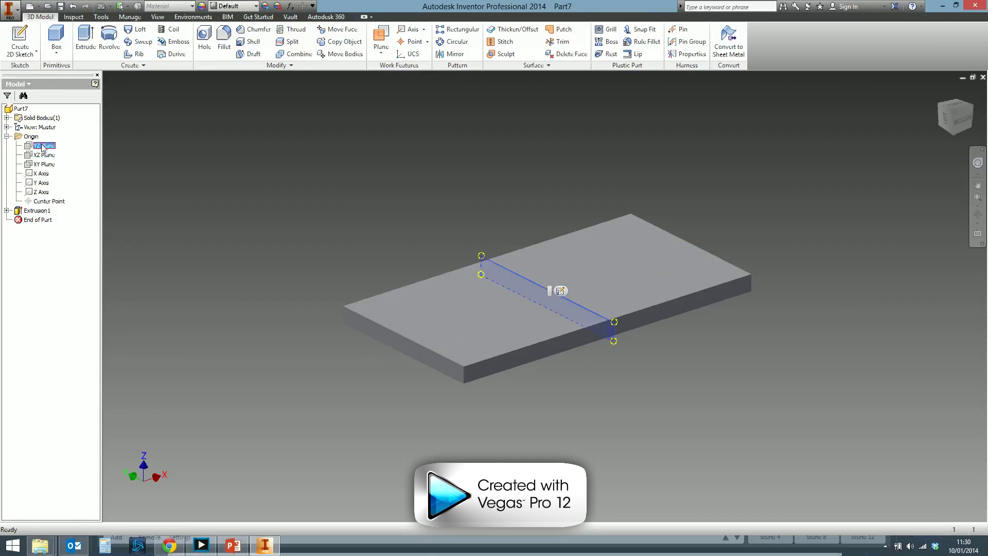
{"action": "left_click", "coordinate": [44, 155], "text": "ctrl"}
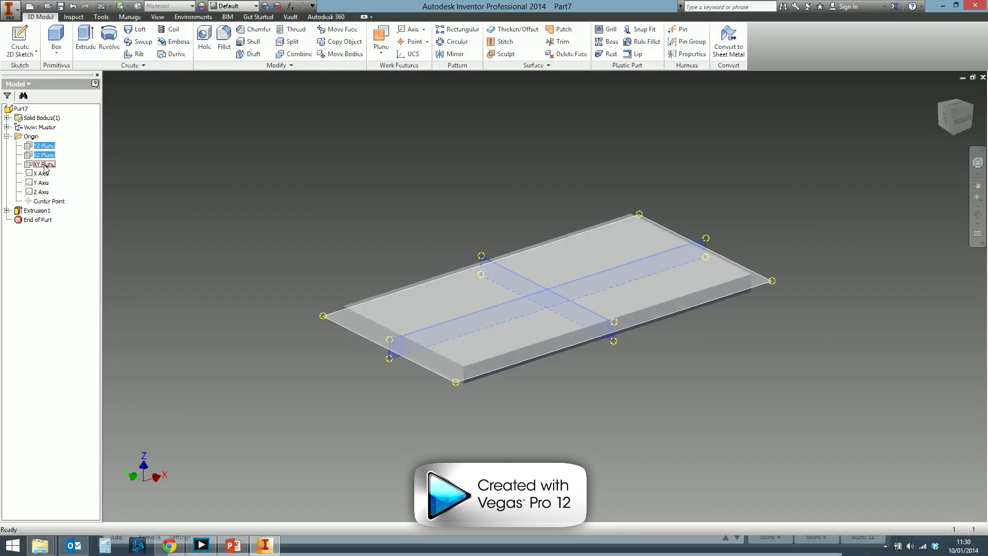
{"action": "left_click", "coordinate": [233, 198]}
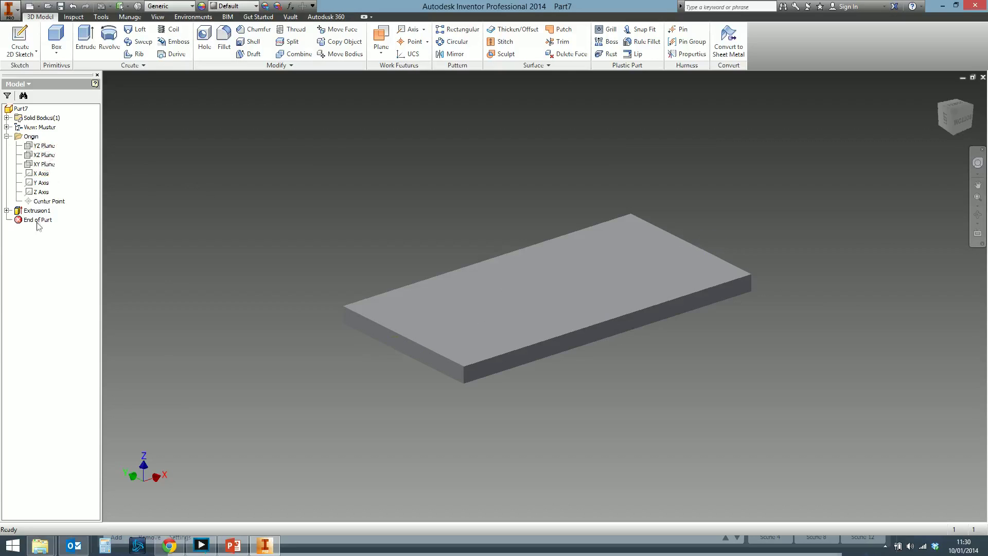
{"action": "left_click", "coordinate": [36, 147]}
{"action": "left_click", "coordinate": [43, 163], "text": "shift"}
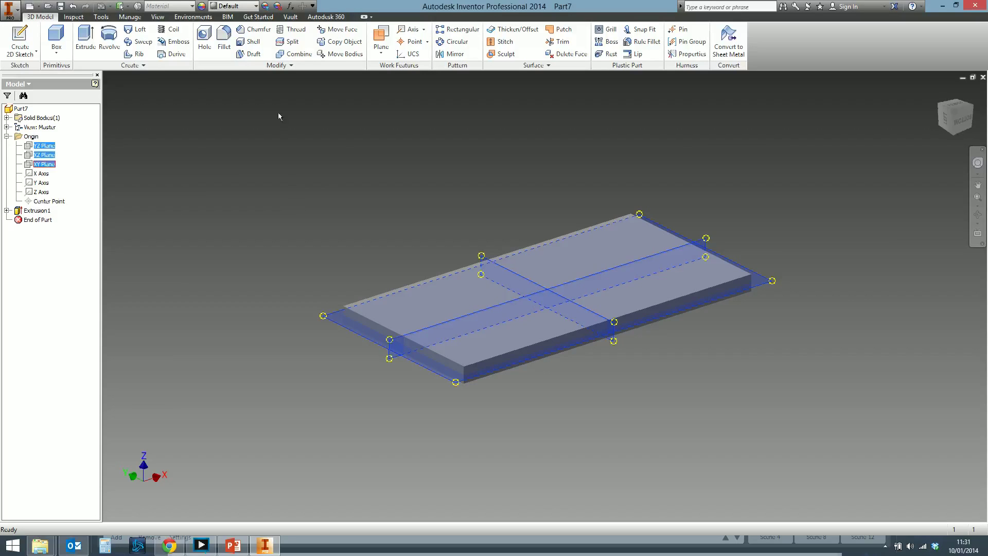
{"action": "left_click", "coordinate": [333, 188]}
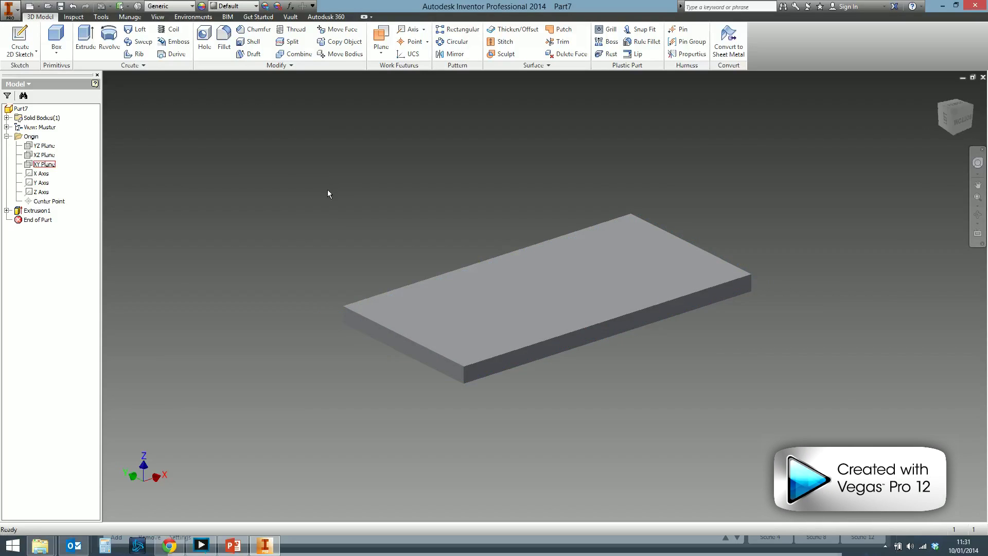